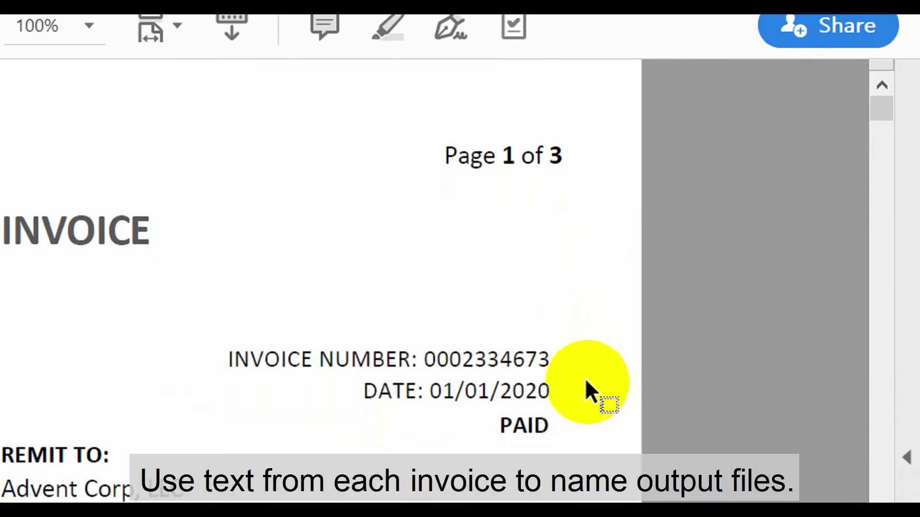
# - Highlight the first invoice's number and its PAID status label
pyautogui.moveTo(559, 359); pyautogui.dragTo(221, 358)
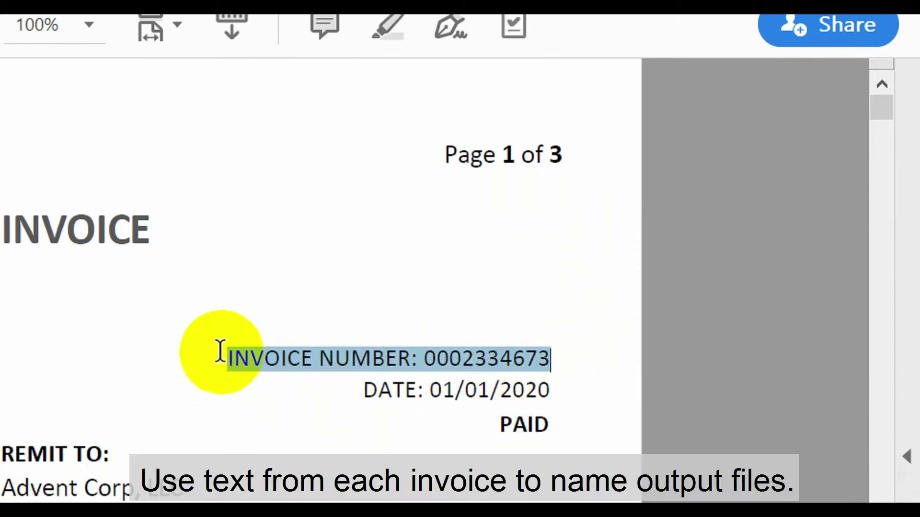
pyautogui.click(588, 361)
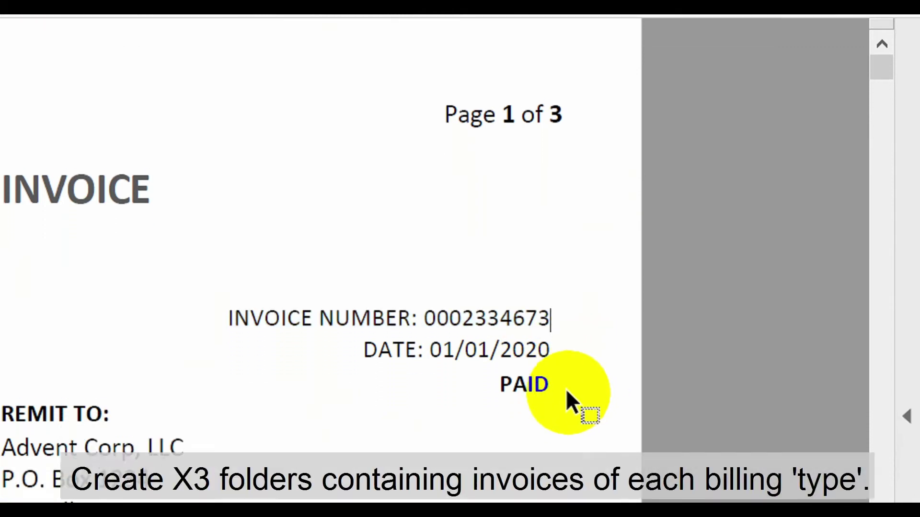
pyautogui.moveTo(556, 378); pyautogui.dragTo(489, 380)
pyautogui.click(585, 378)
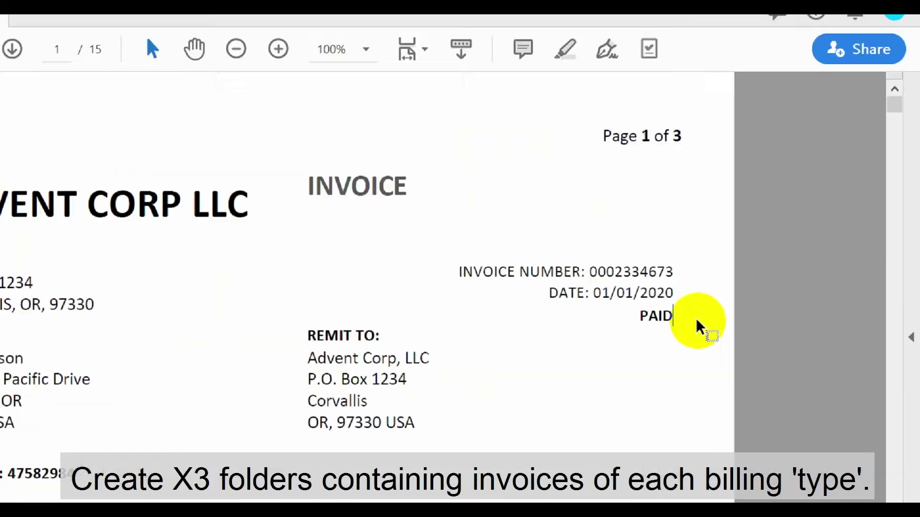
# - Scroll down to highlight a PENDING label, then continue to the UN-PAID invoice on page 13
pyautogui.scroll(-15, 895, 338)
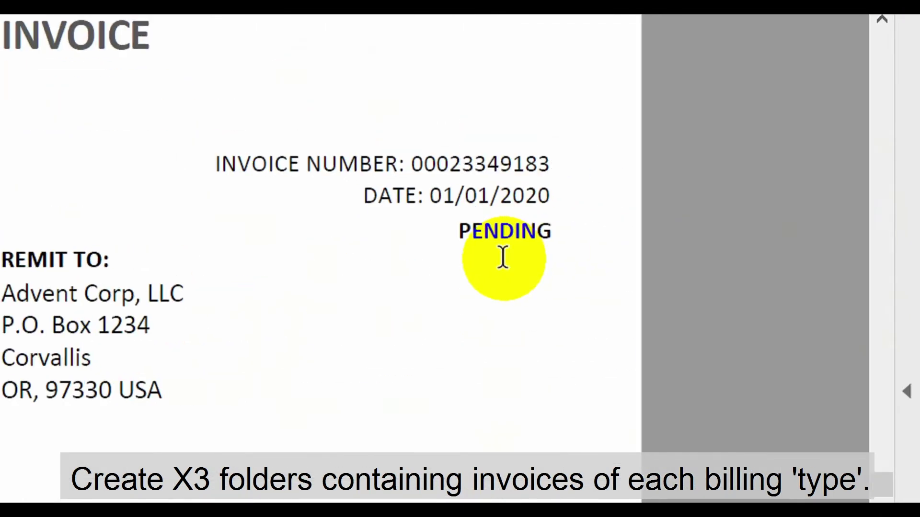
pyautogui.moveTo(551, 230); pyautogui.dragTo(456, 232)
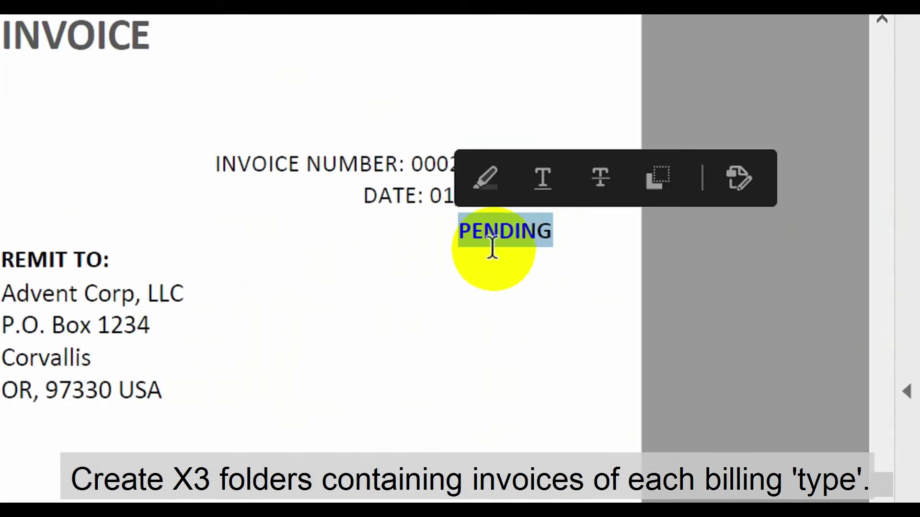
pyautogui.scroll(-10, 899, 413)
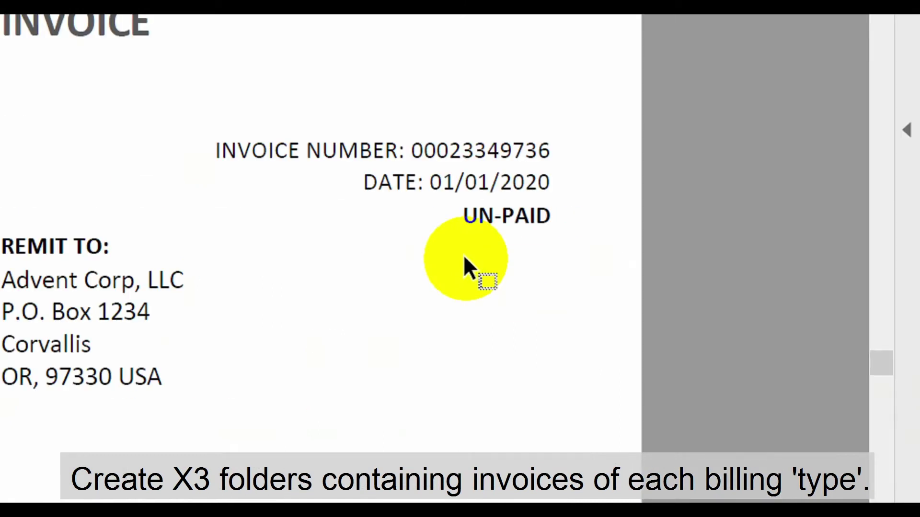
# - Highlight the UN-PAID label, then open the PAID folder in C:\Invoices to view its six PDFs
pyautogui.moveTo(555, 223); pyautogui.dragTo(447, 235)
pyautogui.click(588, 223)
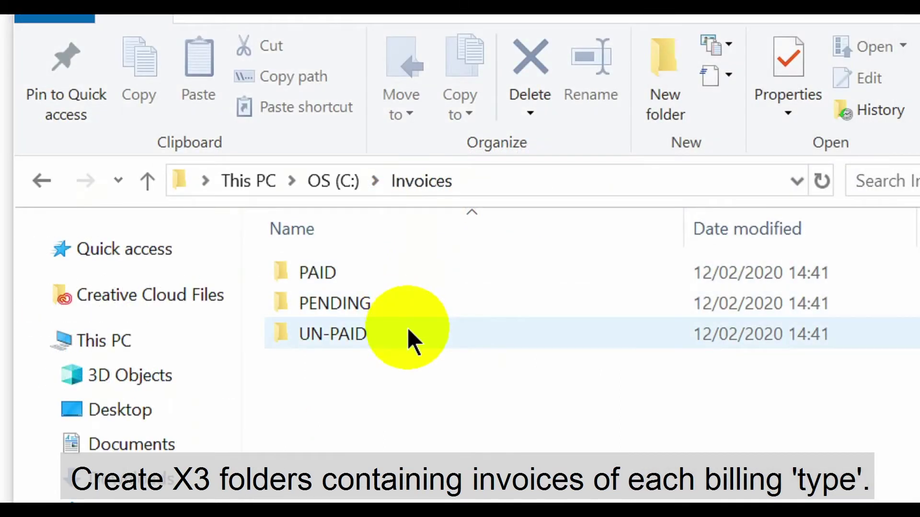
pyautogui.doubleClick(400, 272)
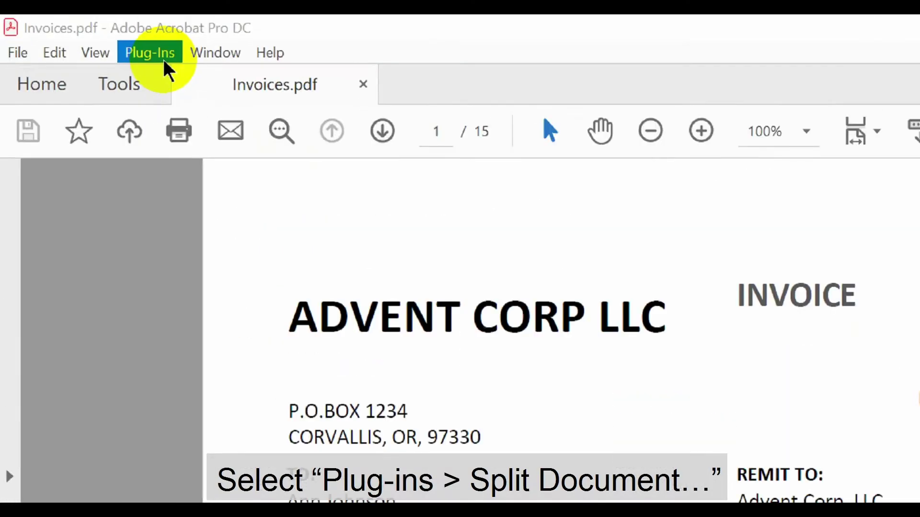
# - Open AutoSplit's Split Document settings and split at separator pages using 'Page With Matching Text'
pyautogui.click(163, 59)
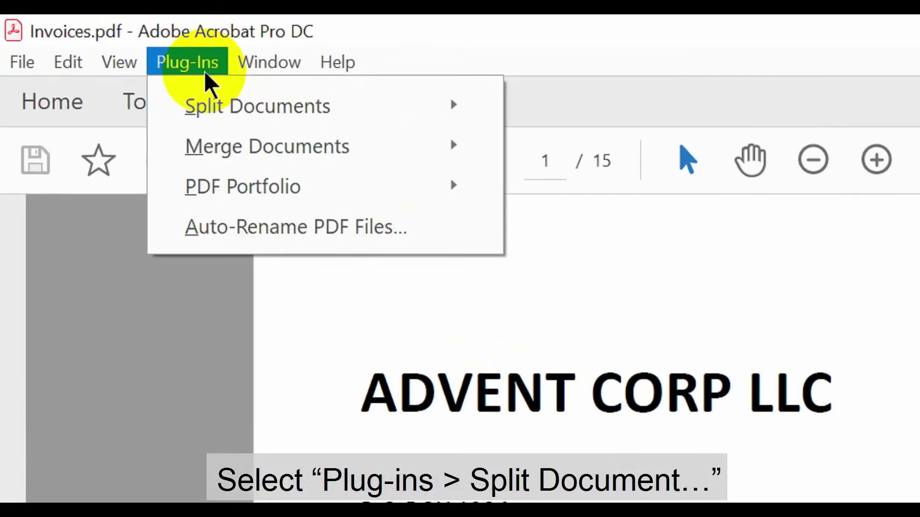
pyautogui.moveTo(250, 117)
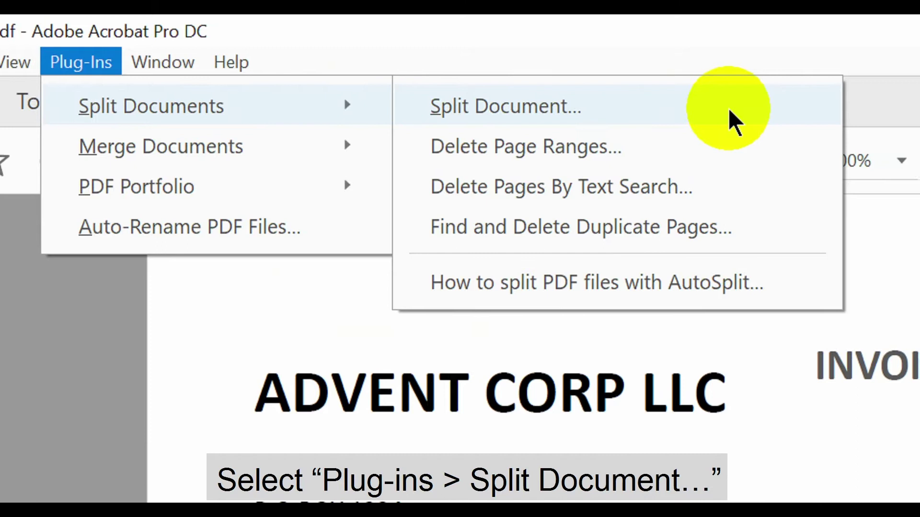
pyautogui.click(728, 108)
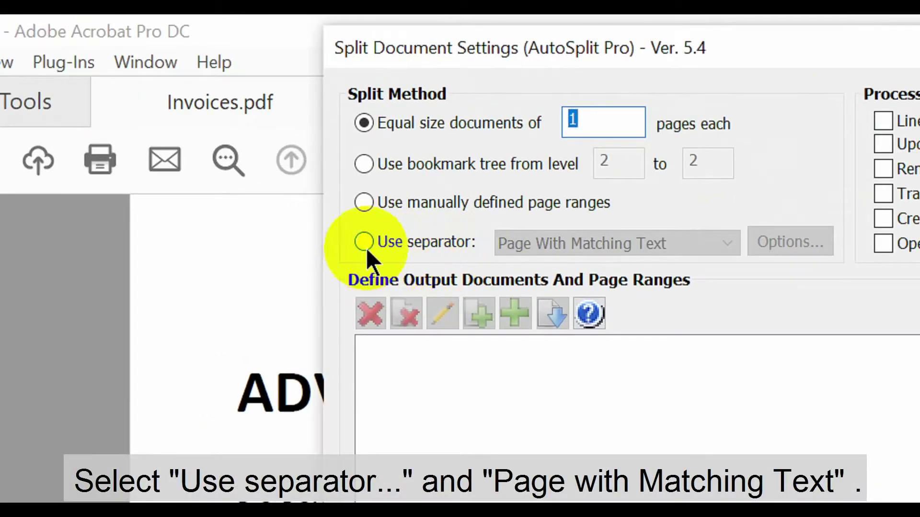
pyautogui.click(359, 241)
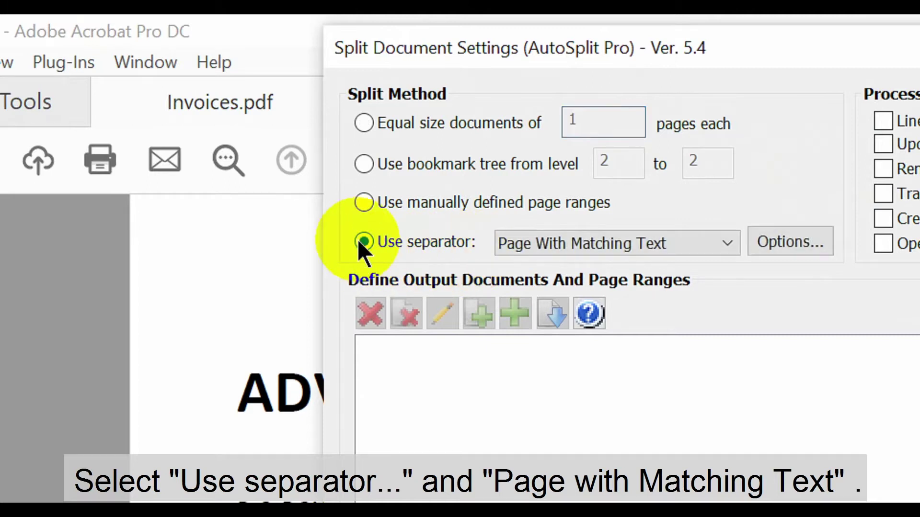
pyautogui.click(701, 241)
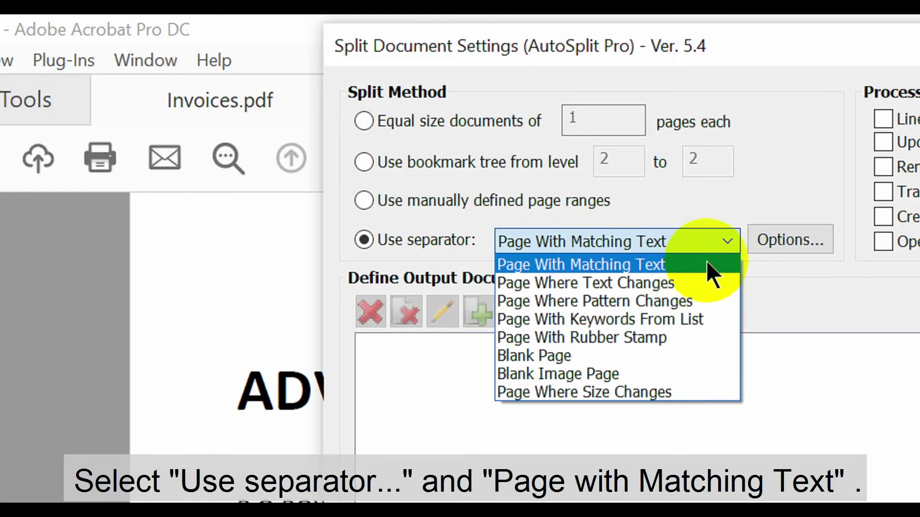
pyautogui.click(706, 265)
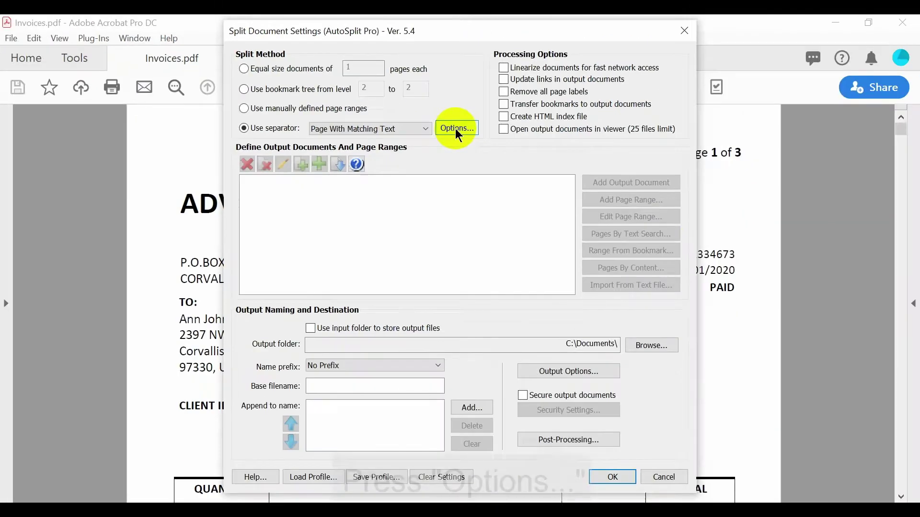
# - Set the separator search text to '1 of', restricted to a specified area on the page
pyautogui.click(457, 130)
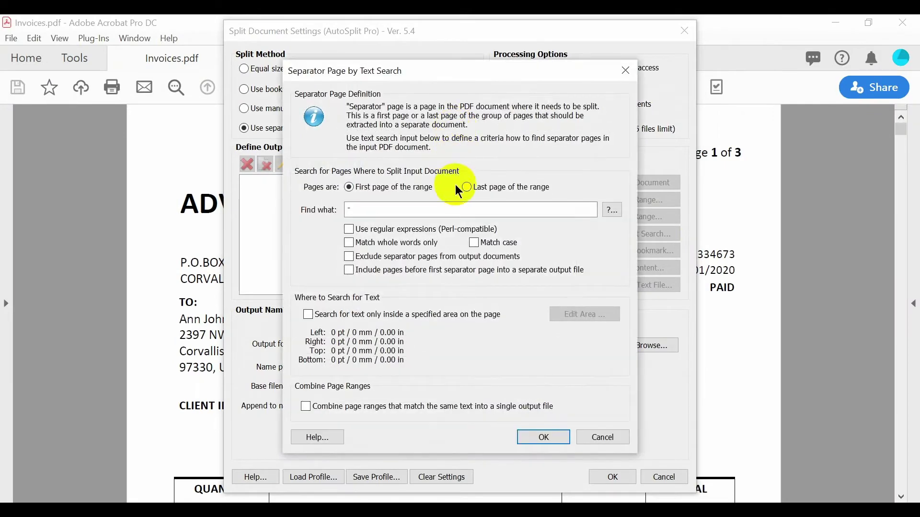
pyautogui.click(458, 210)
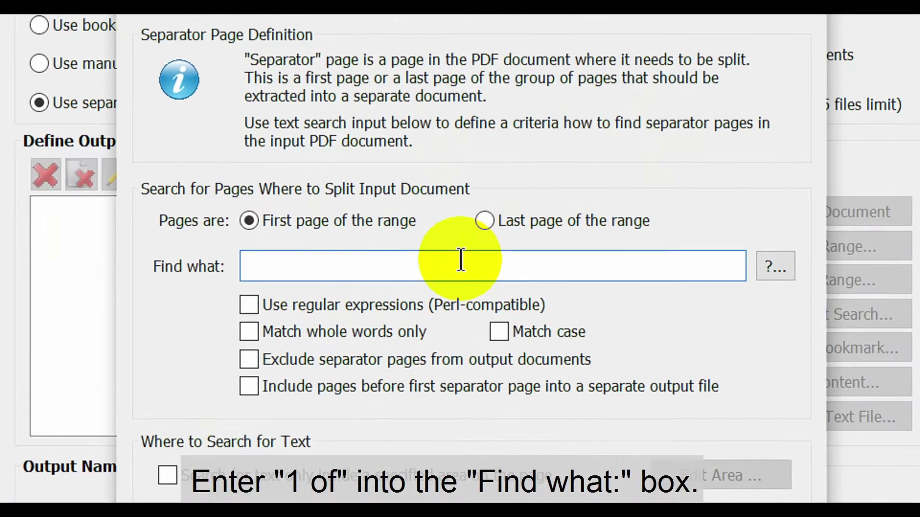
pyautogui.write('1 of')
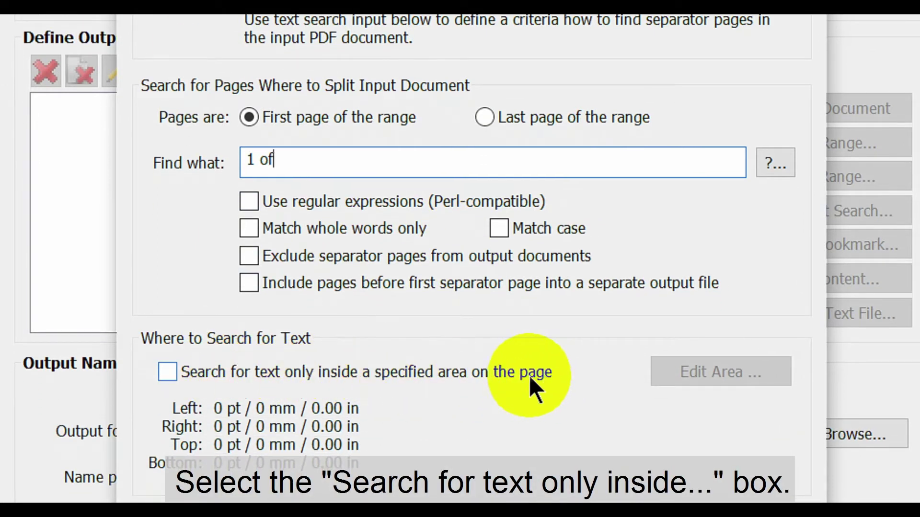
pyautogui.click(167, 372)
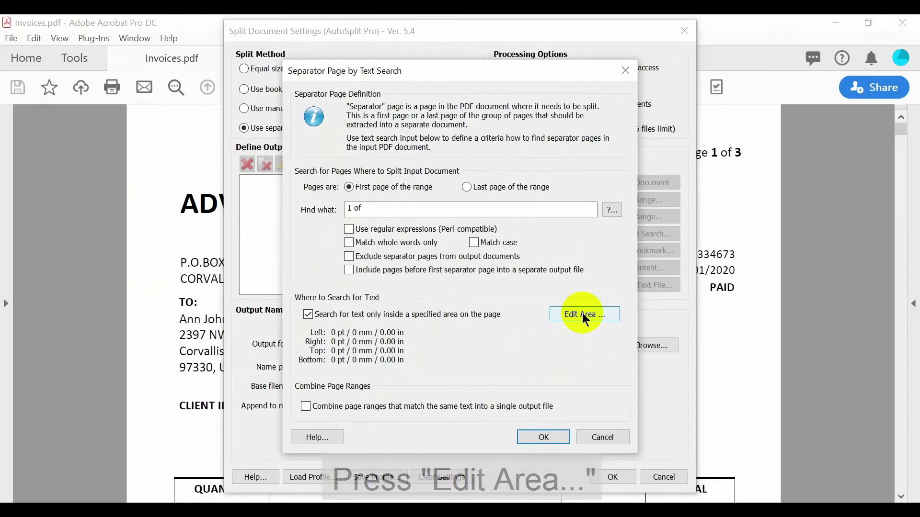
# - Box '1 of 3' at the page's top right (7.36–7.86 in across, 0.50–0.73 in down) as the search area
pyautogui.click(729, 372)
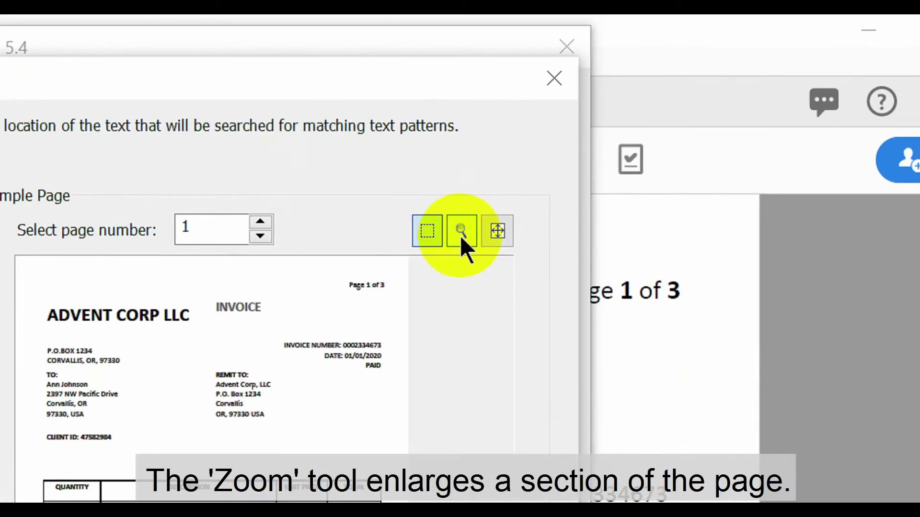
pyautogui.click(461, 235)
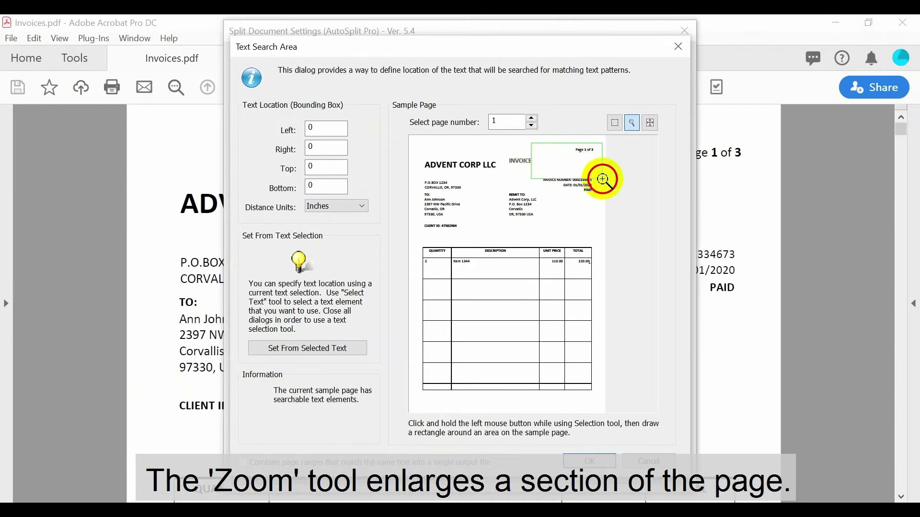
pyautogui.click(602, 179)
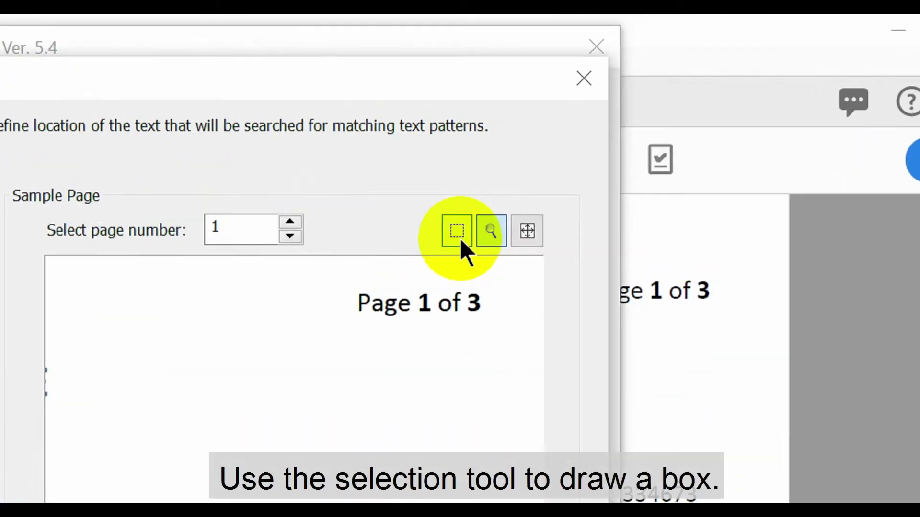
pyautogui.click(460, 239)
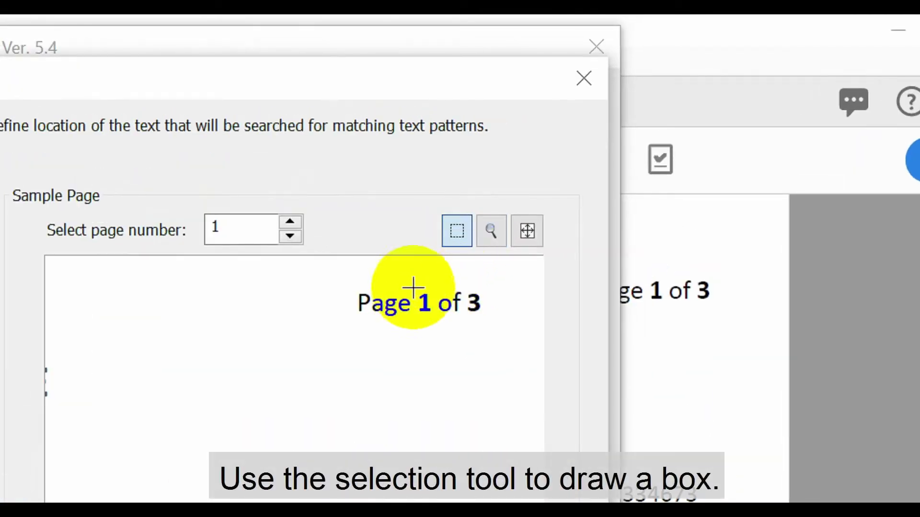
pyautogui.moveTo(413, 285); pyautogui.dragTo(496, 324)
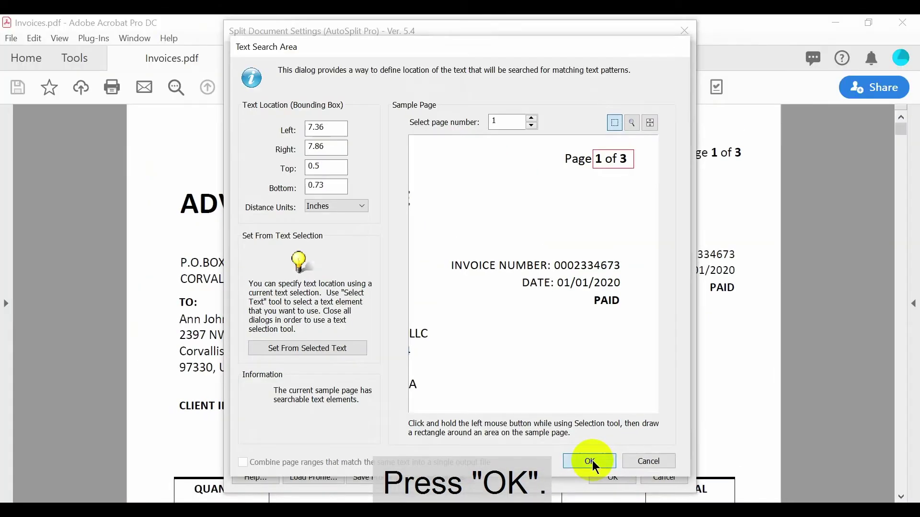
pyautogui.click(595, 466)
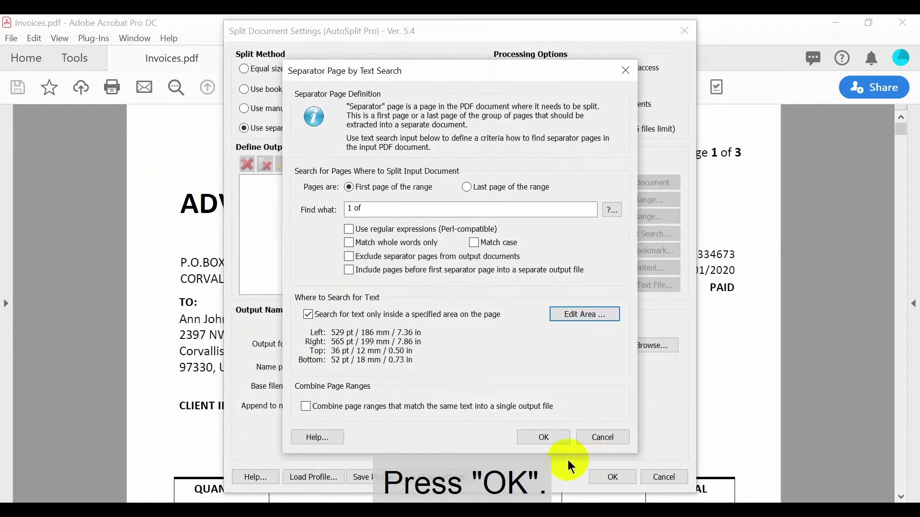
# - Accept the Separator Page settings and start a Custom Text part under Append to name
pyautogui.click(547, 439)
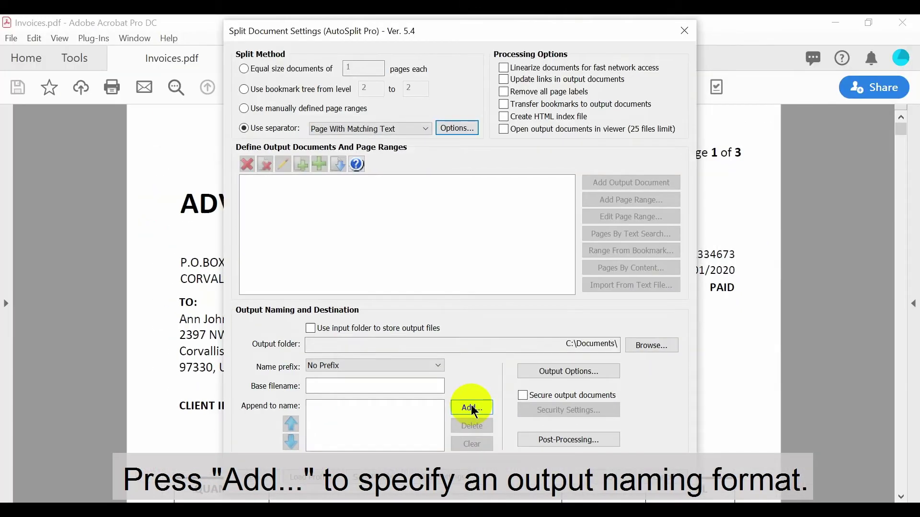
pyautogui.click(472, 409)
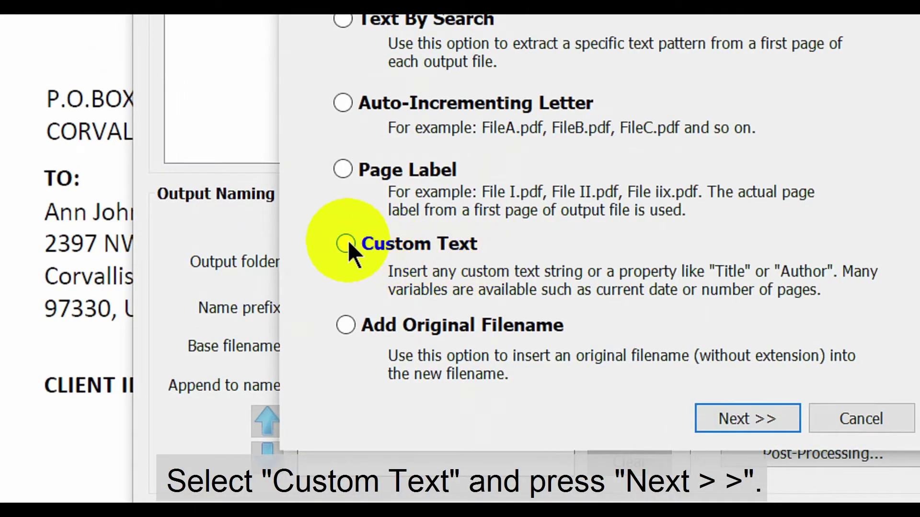
pyautogui.click(346, 244)
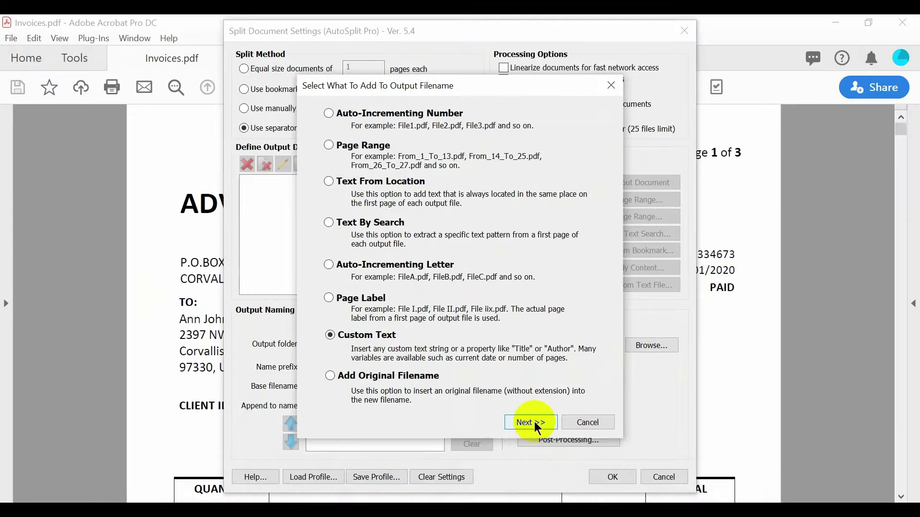
# - Add the custom text 'c:\Invoices\' as the first output file name part
pyautogui.click(532, 422)
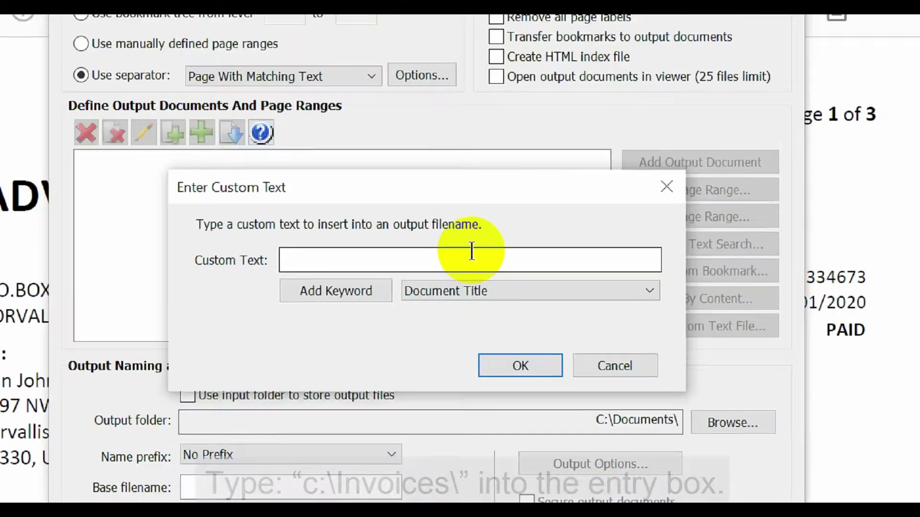
pyautogui.click(460, 241)
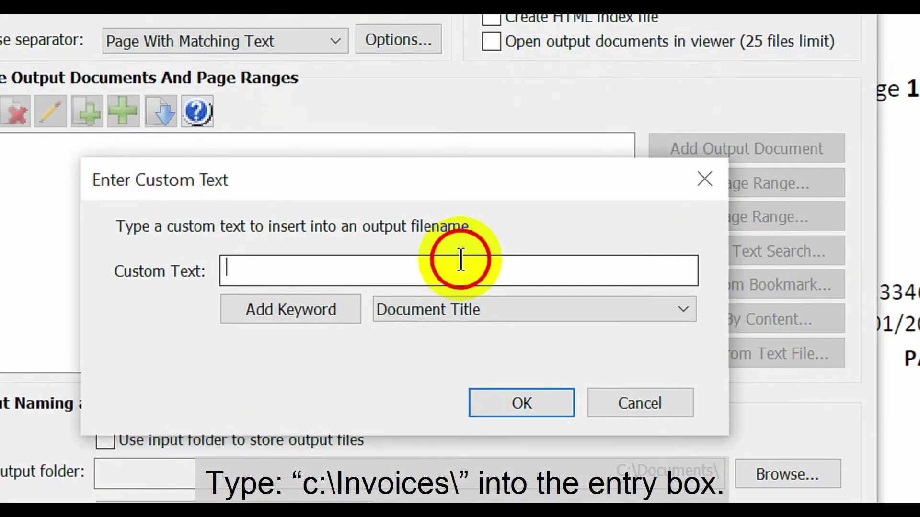
pyautogui.write('c:\\Invoices\\')
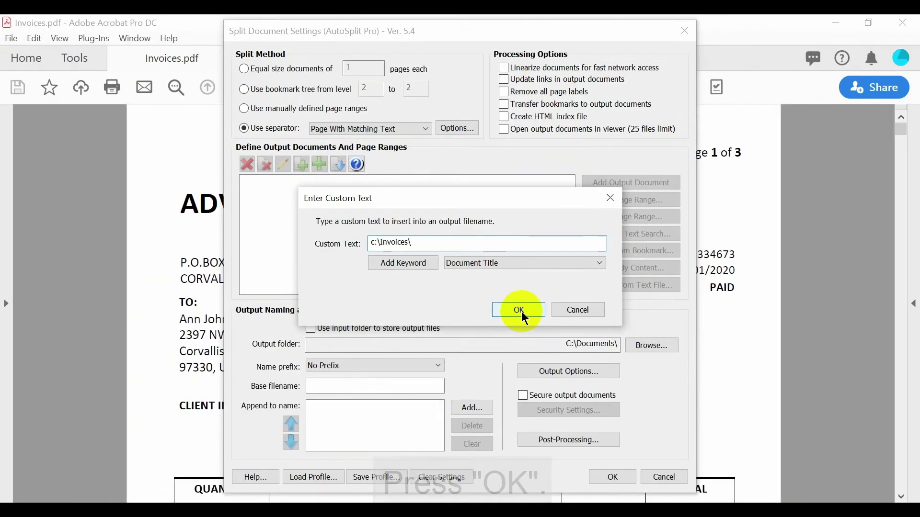
pyautogui.click(527, 381)
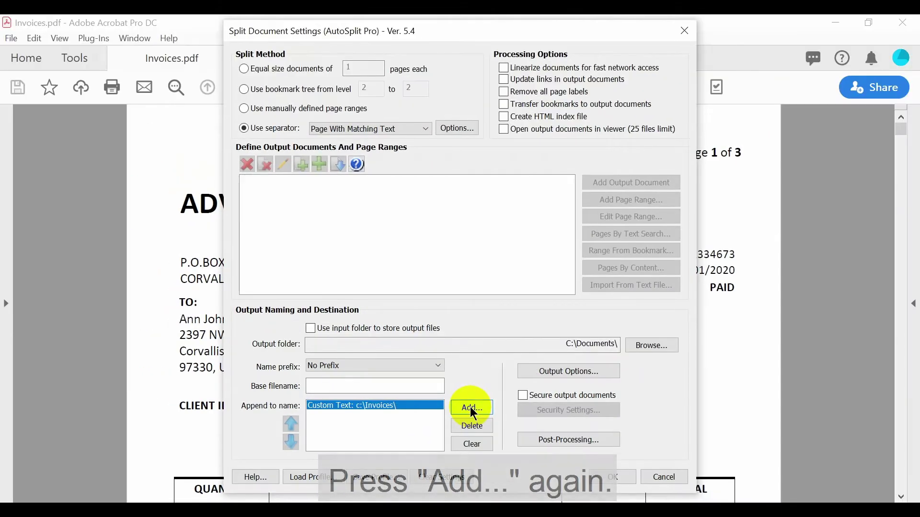
# - Append a Text From Location part that boxes the PAID status on the sample page
pyautogui.click(605, 312)
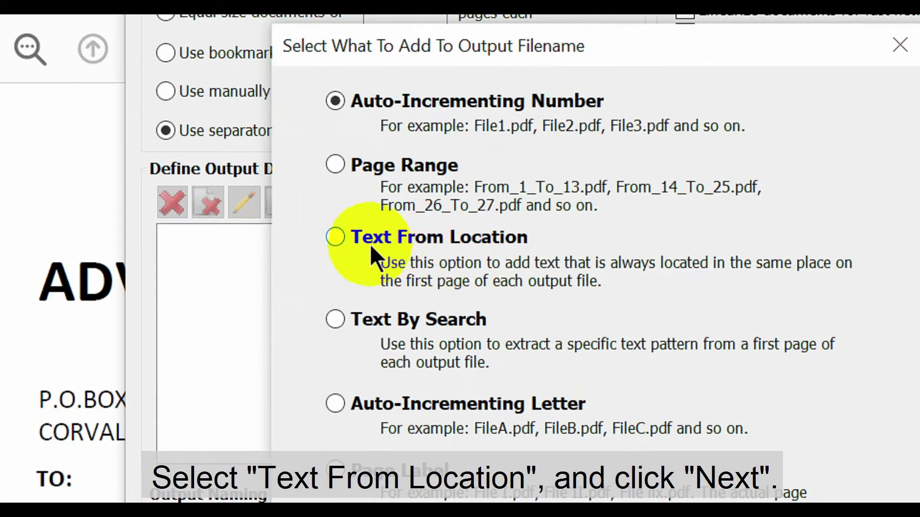
pyautogui.click(335, 236)
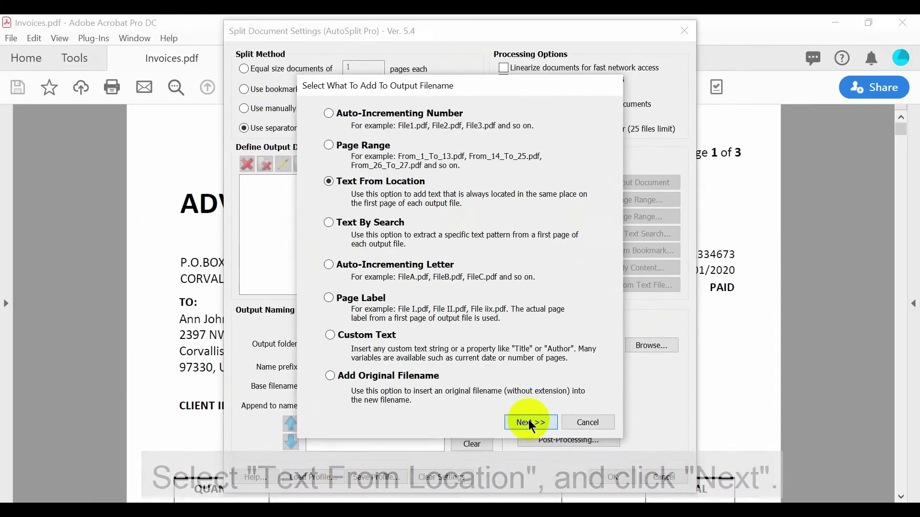
pyautogui.click(723, 461)
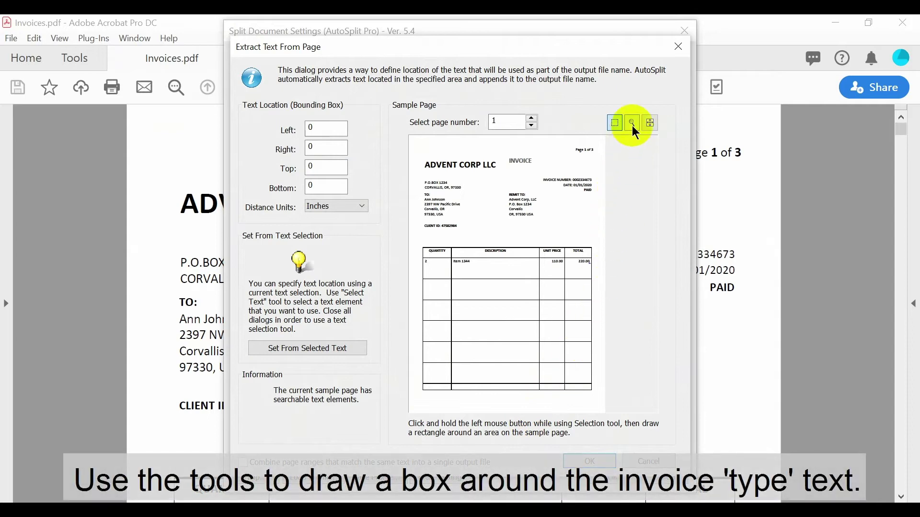
pyautogui.click(559, 181)
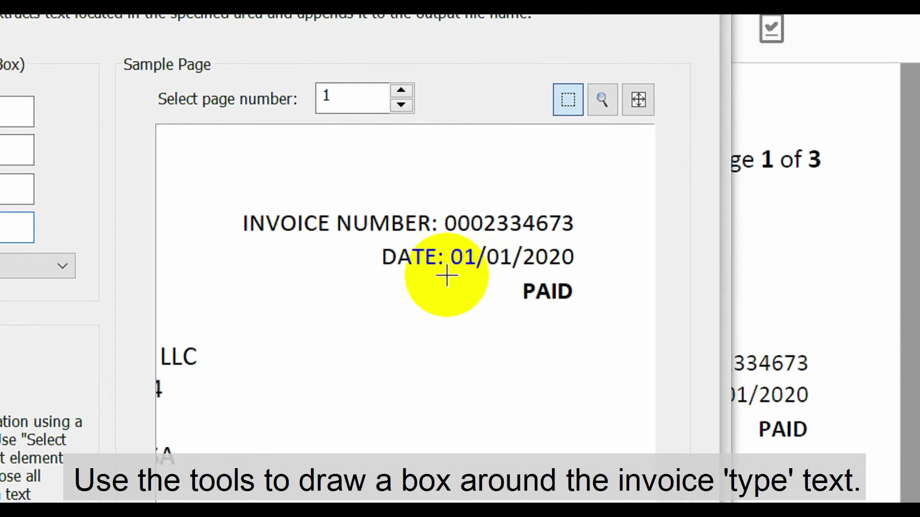
pyautogui.moveTo(554, 211); pyautogui.dragTo(622, 229)
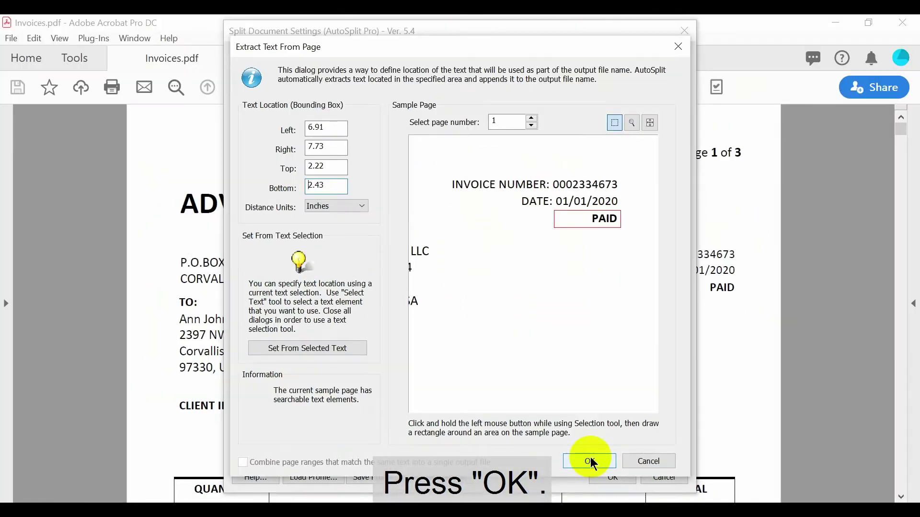
pyautogui.click(593, 463)
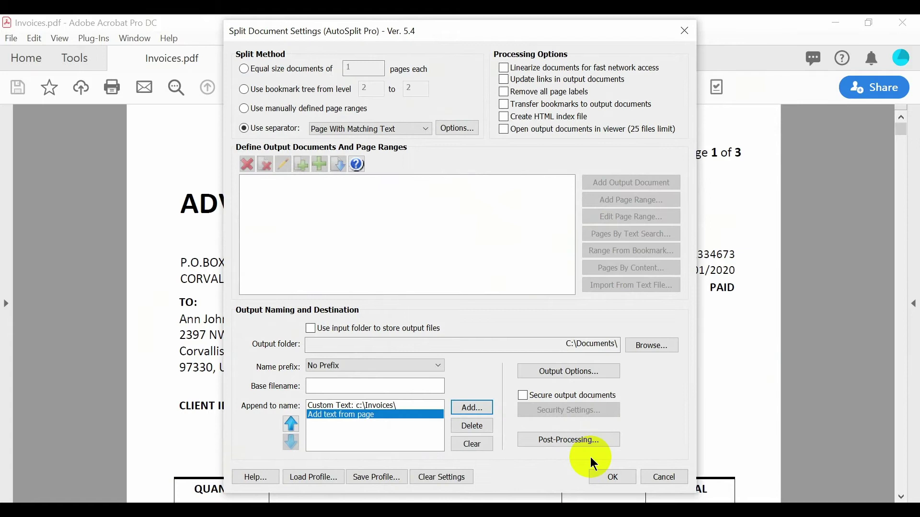
# - Append the custom text '\' to close the folder path
pyautogui.click(473, 409)
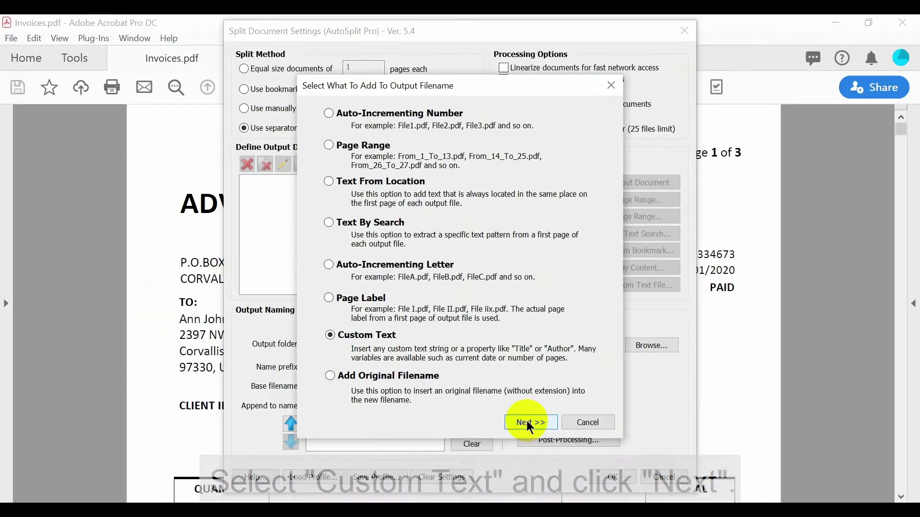
pyautogui.click(530, 423)
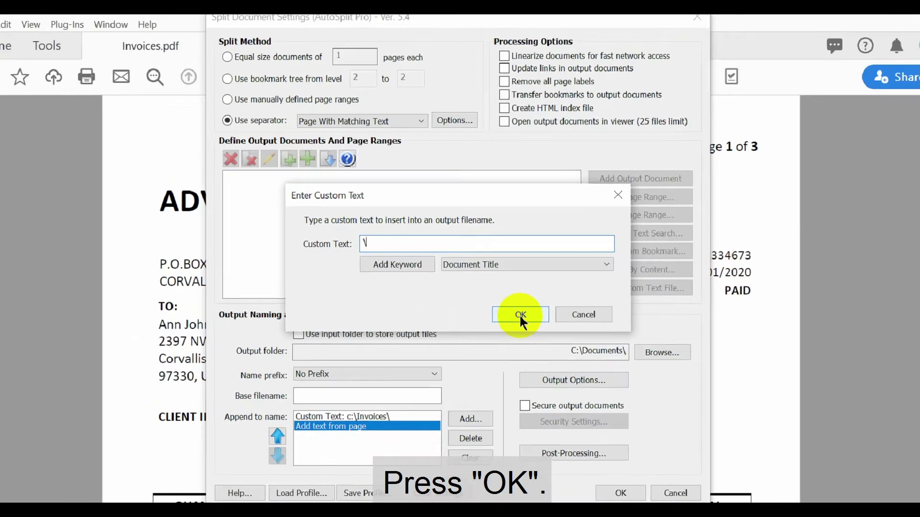
pyautogui.click(546, 380)
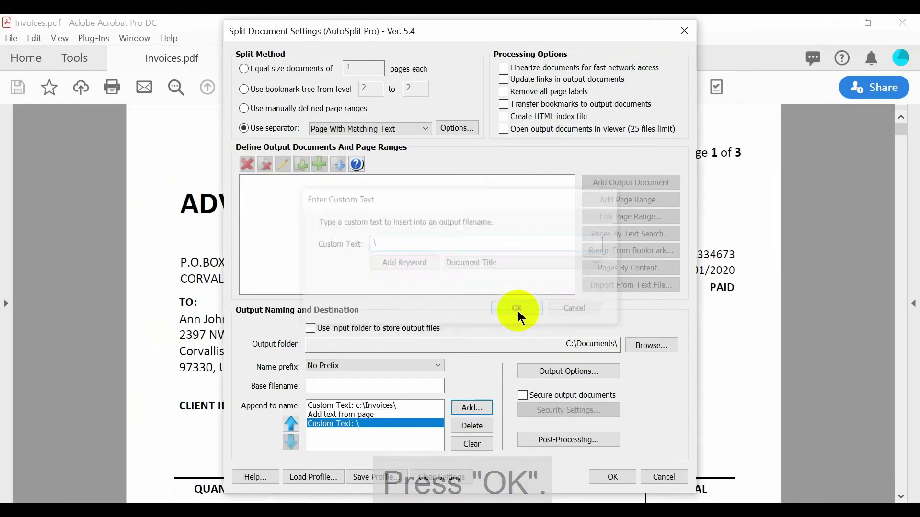
pyautogui.click(471, 408)
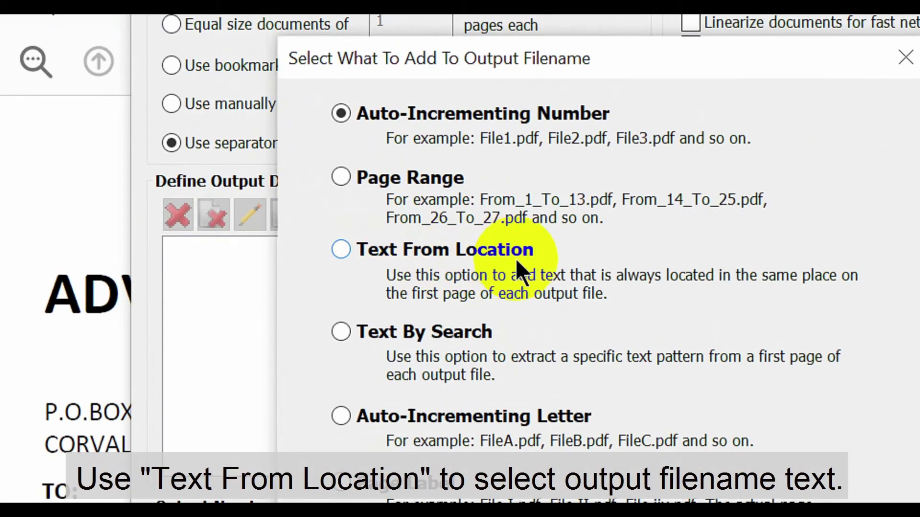
pyautogui.click(342, 249)
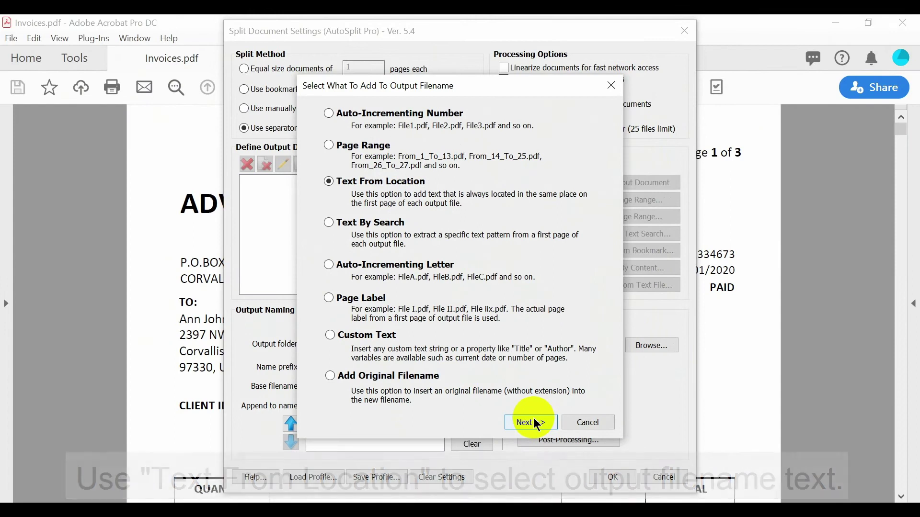
pyautogui.click(736, 402)
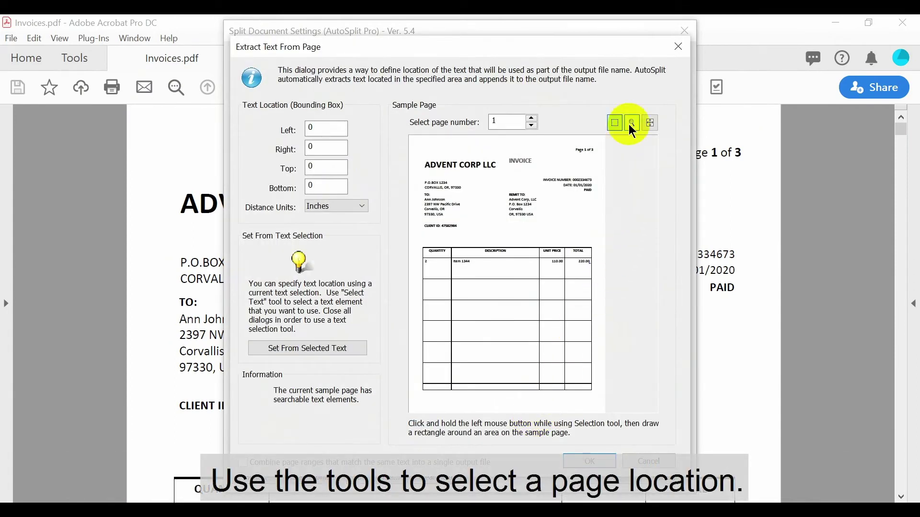
pyautogui.click(585, 194)
pyautogui.click(615, 122)
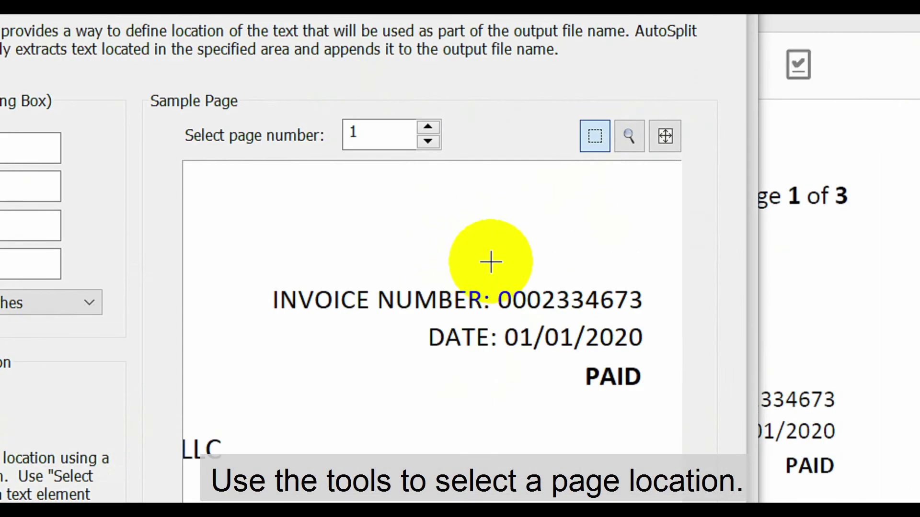
pyautogui.moveTo(501, 284); pyautogui.dragTo(659, 324)
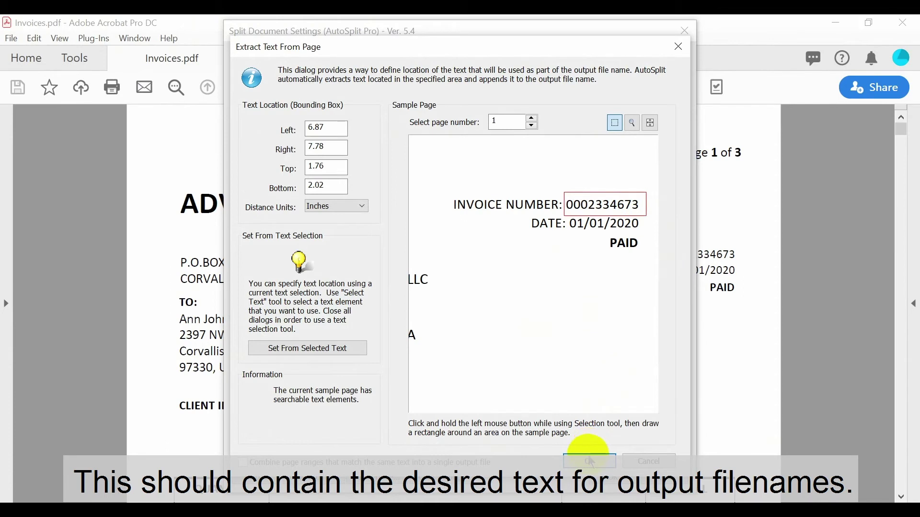
pyautogui.click(590, 461)
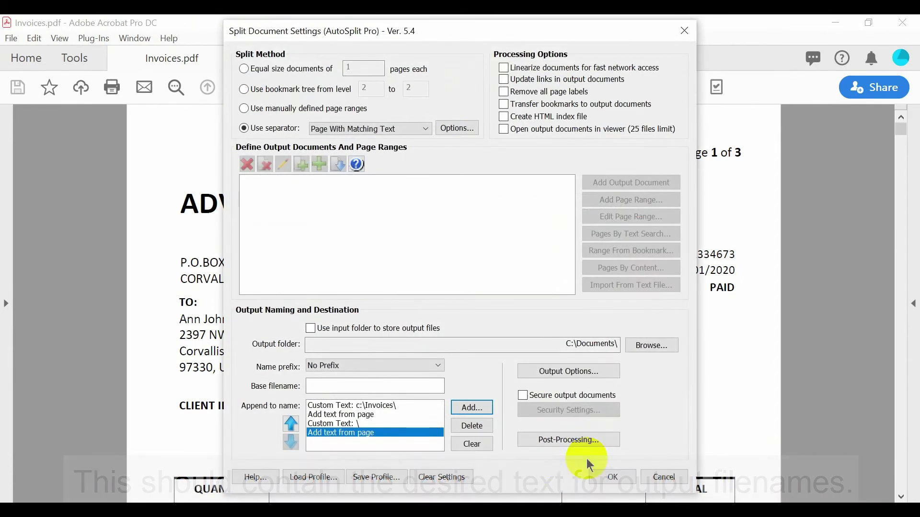
# - Append the custom text '.pdf' as the final file name part
pyautogui.click(472, 409)
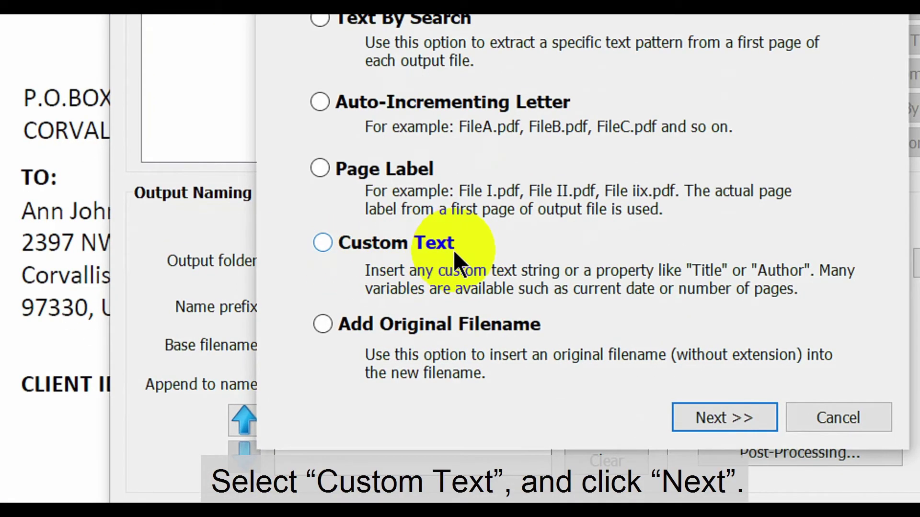
pyautogui.click(325, 243)
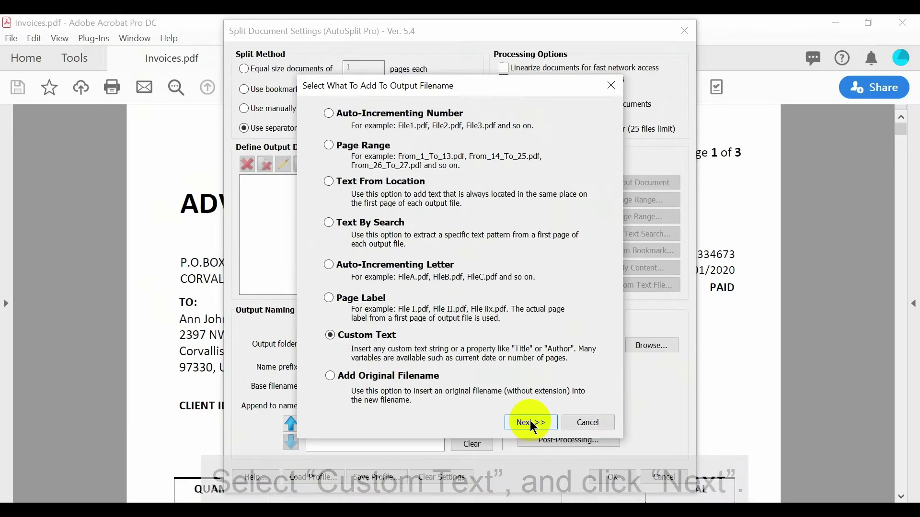
pyautogui.click(532, 424)
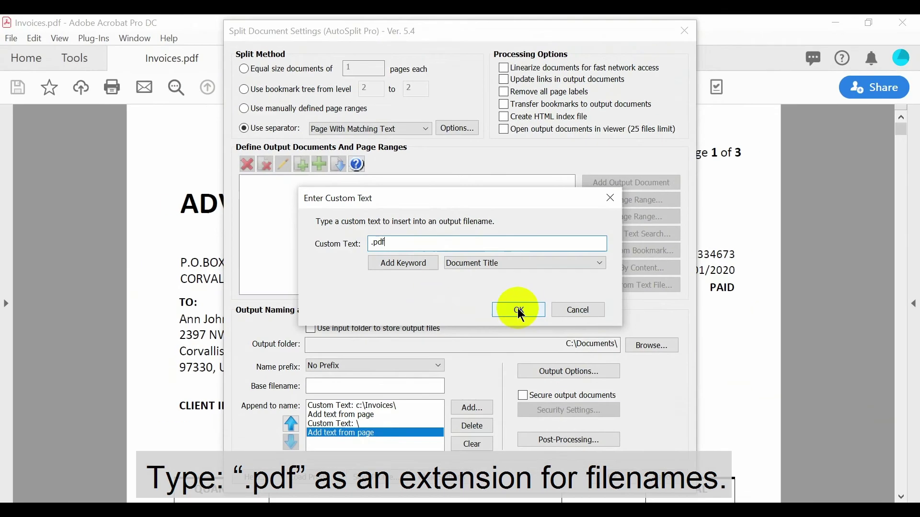
pyautogui.click(520, 312)
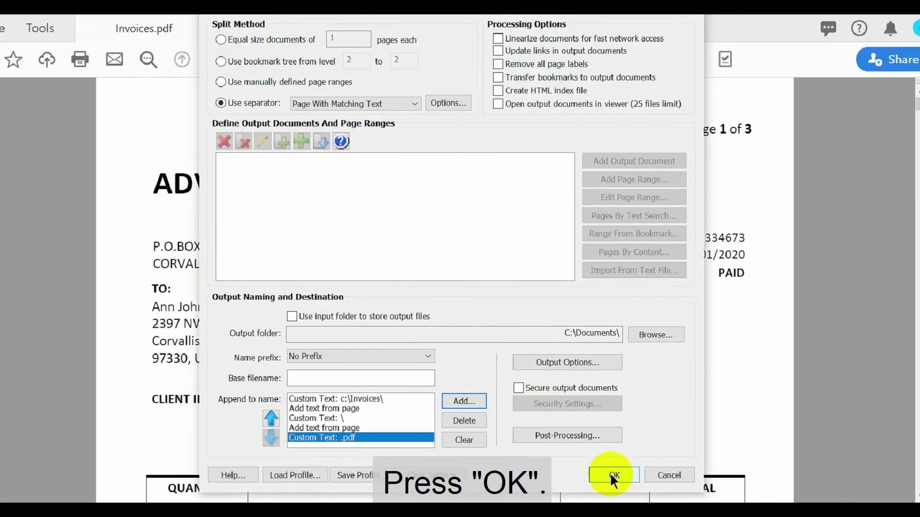
# - Accept the split settings and confirm splitting Invoices.pdf into 12 invoice PDFs
pyautogui.click(633, 451)
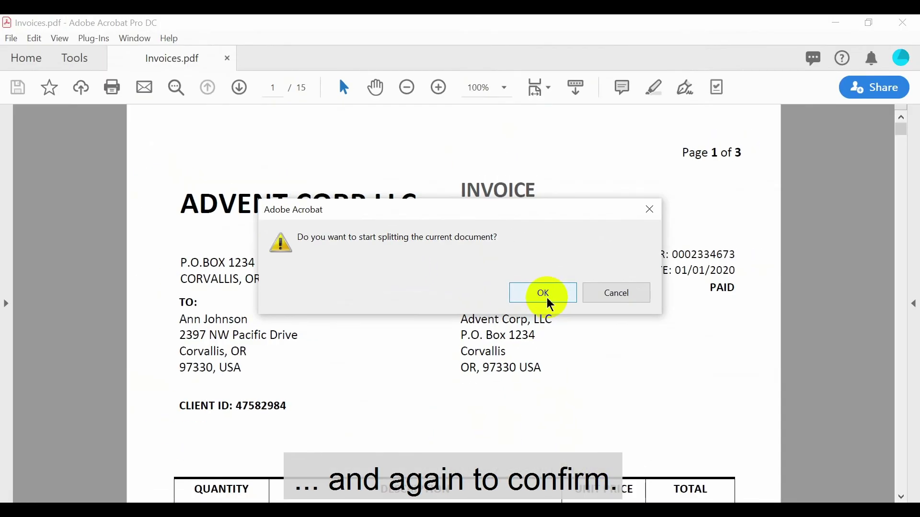
pyautogui.click(549, 301)
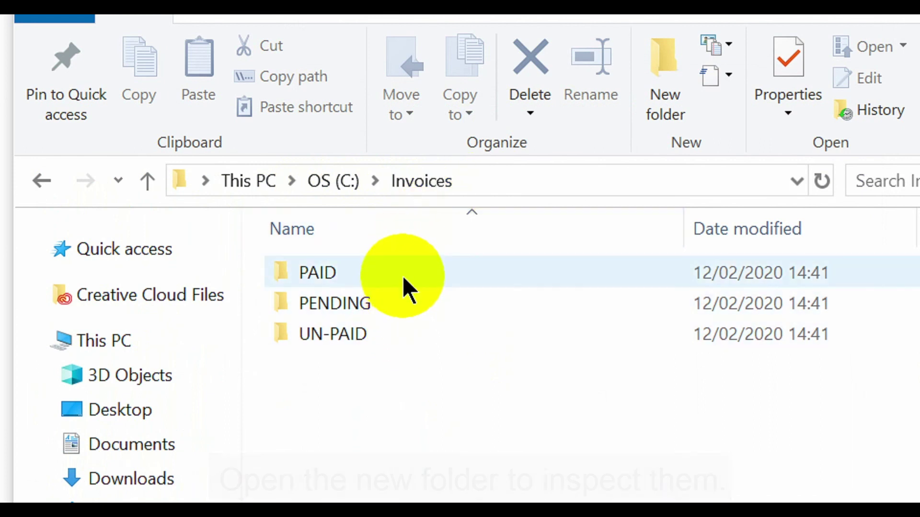
# - Open the PAID folder in C:\Invoices to view its six invoice-number PDFs
pyautogui.doubleClick(400, 272)
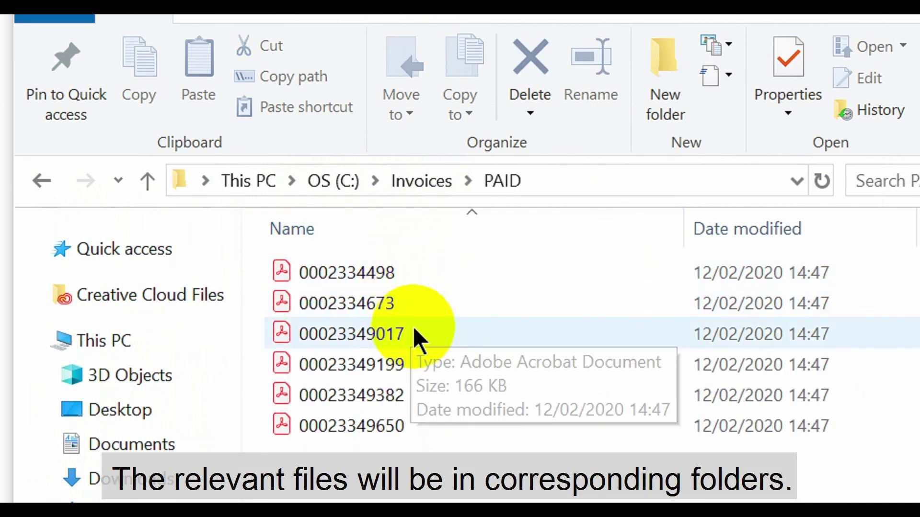